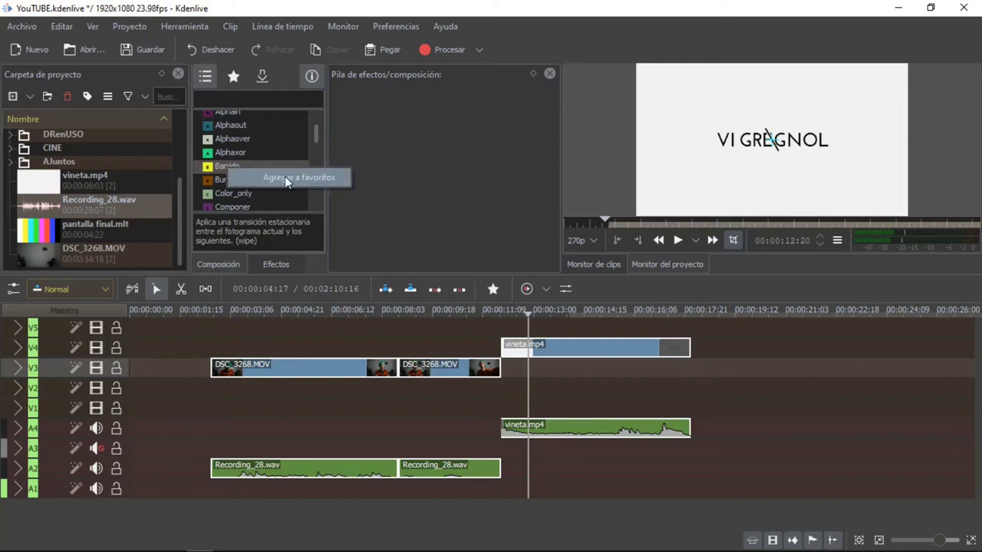
Add the Barrido composition to the favourites and keep it selected in the compositions list
{"action": "left_click", "coordinate": [288, 178]}
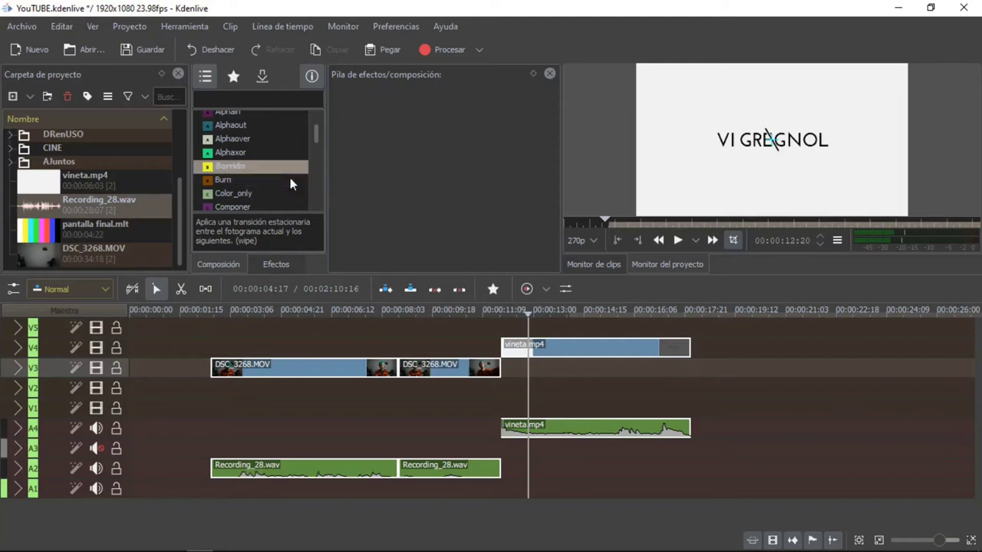
{"action": "left_click", "coordinate": [250, 153]}
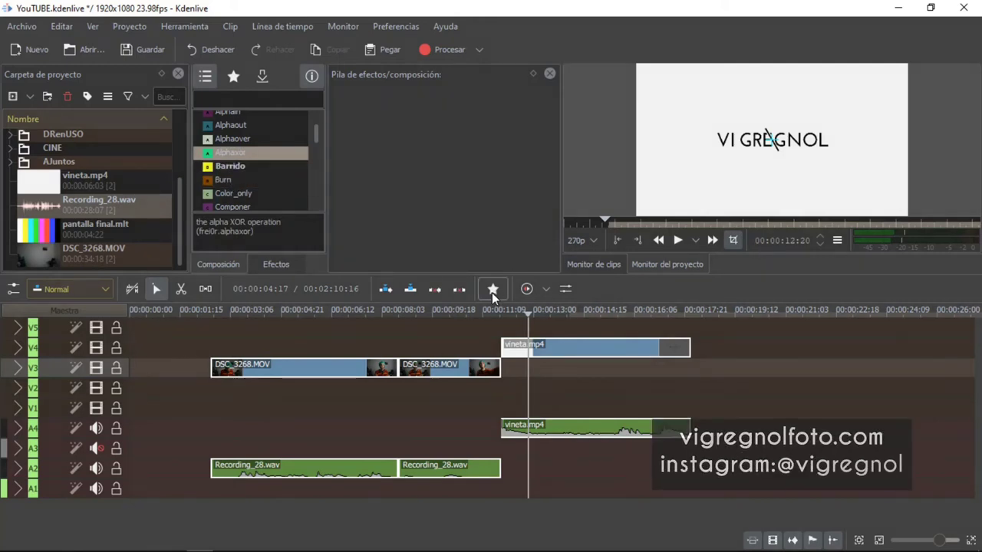
{"action": "left_click", "coordinate": [261, 164]}
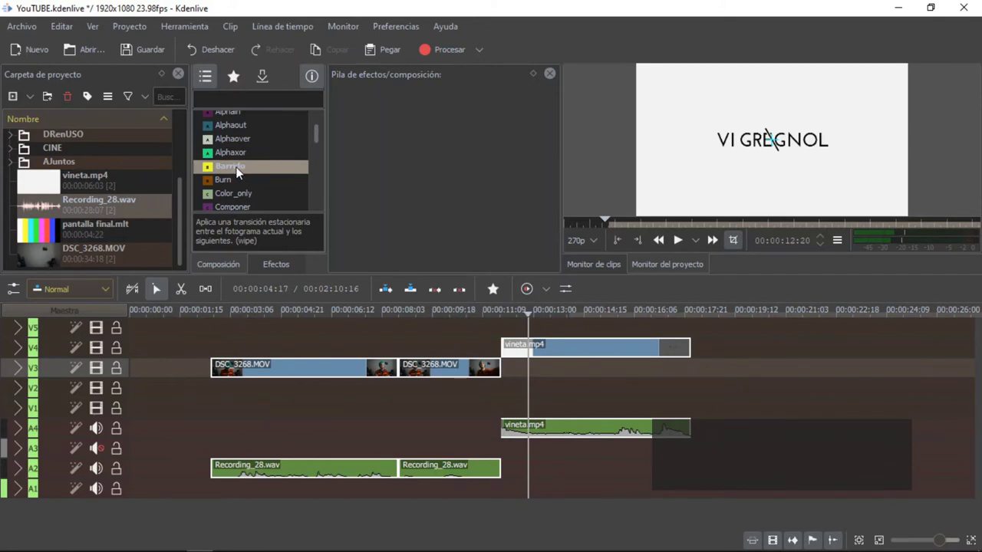
Place a Barrido composition at the start of the first DSC_3268.MOV clip on V3 and shorten it to about 1 second
{"action": "left_click_drag", "start_coordinate": [244, 171], "coordinate": [211, 374]}
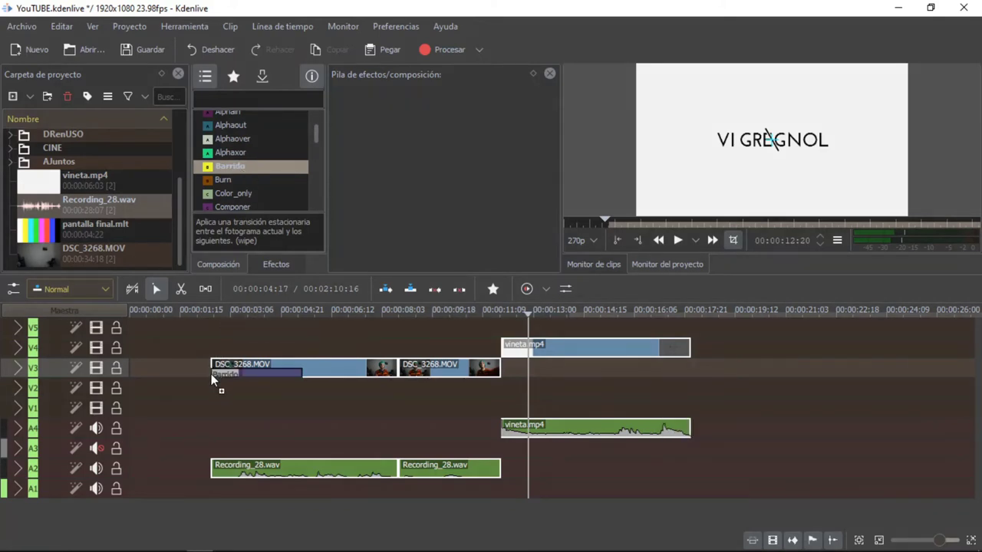
{"action": "left_click", "coordinate": [273, 374]}
{"action": "left_click_drag", "start_coordinate": [301, 381], "coordinate": [240, 380]}
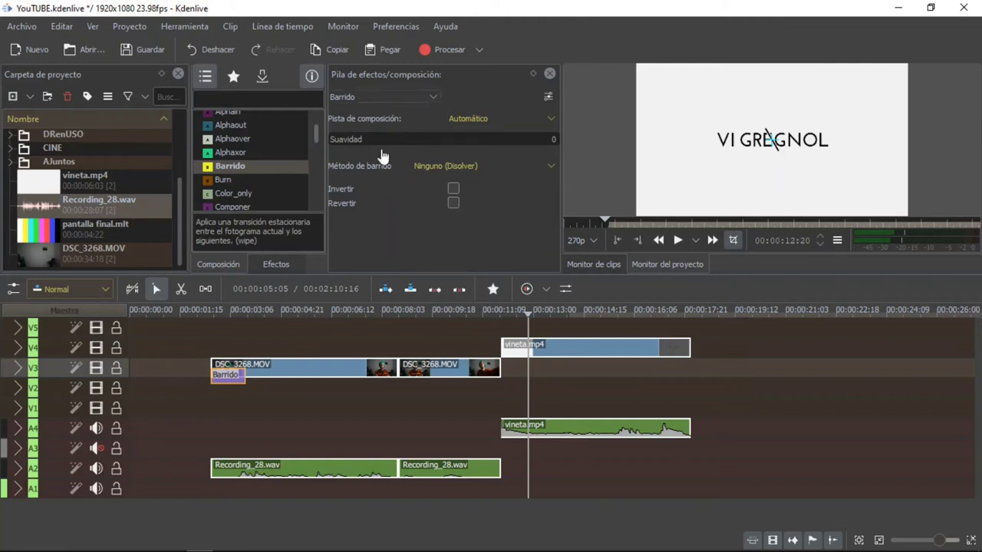
Set the first Barrido's composition track to Fondo and its wipe method to symmetric_clock.pgm
{"action": "left_click", "coordinate": [485, 119]}
{"action": "left_click", "coordinate": [473, 175]}
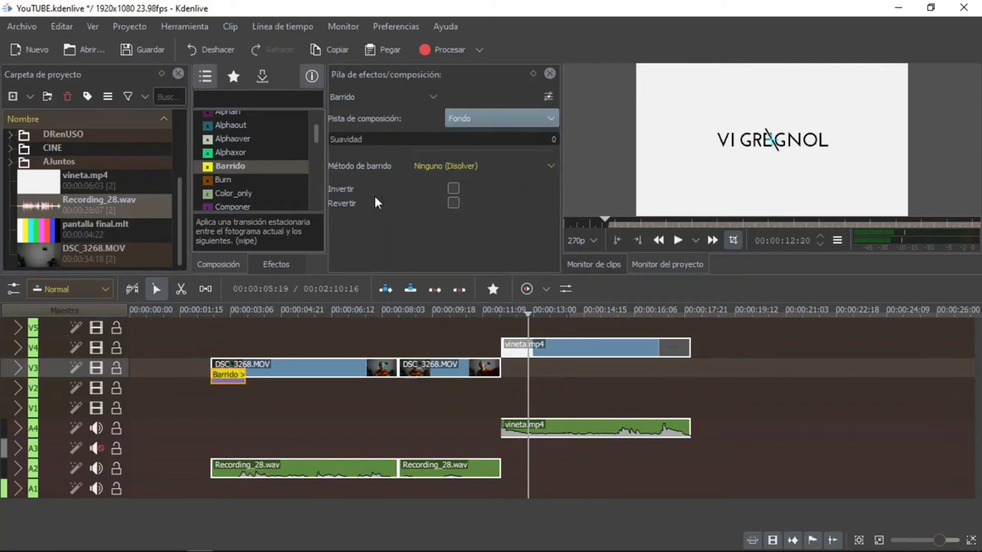
{"action": "left_click", "coordinate": [448, 166]}
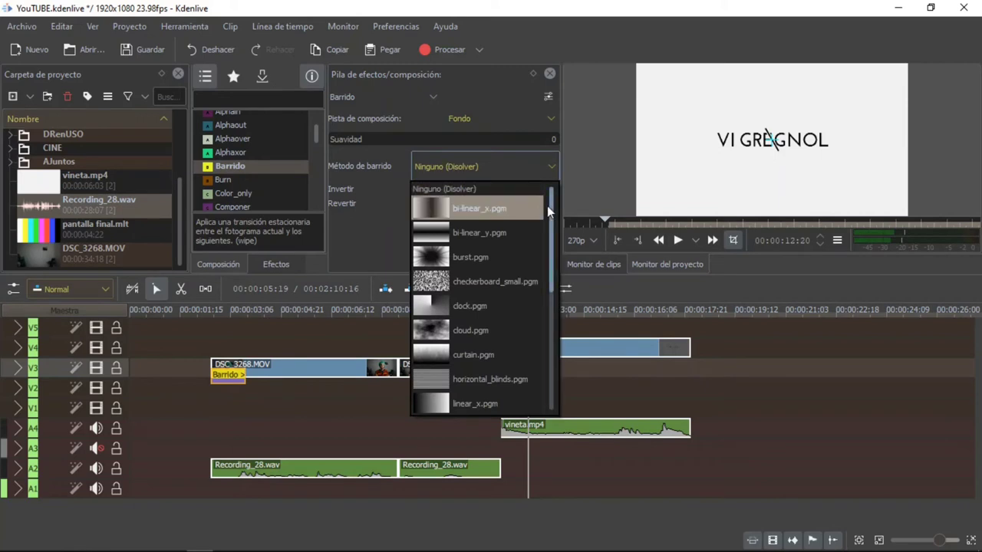
{"action": "left_click_drag", "start_coordinate": [551, 211], "coordinate": [548, 340]}
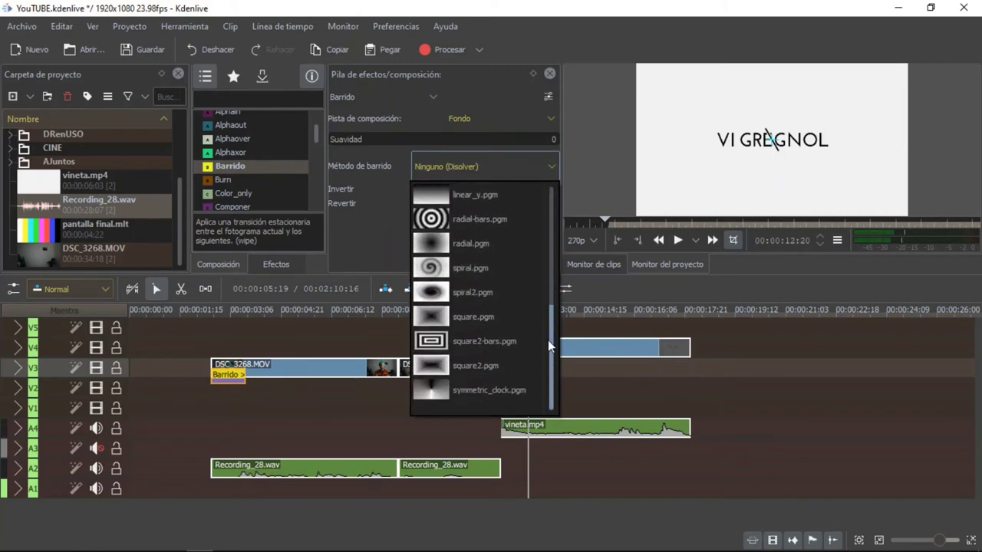
{"action": "left_click", "coordinate": [498, 390]}
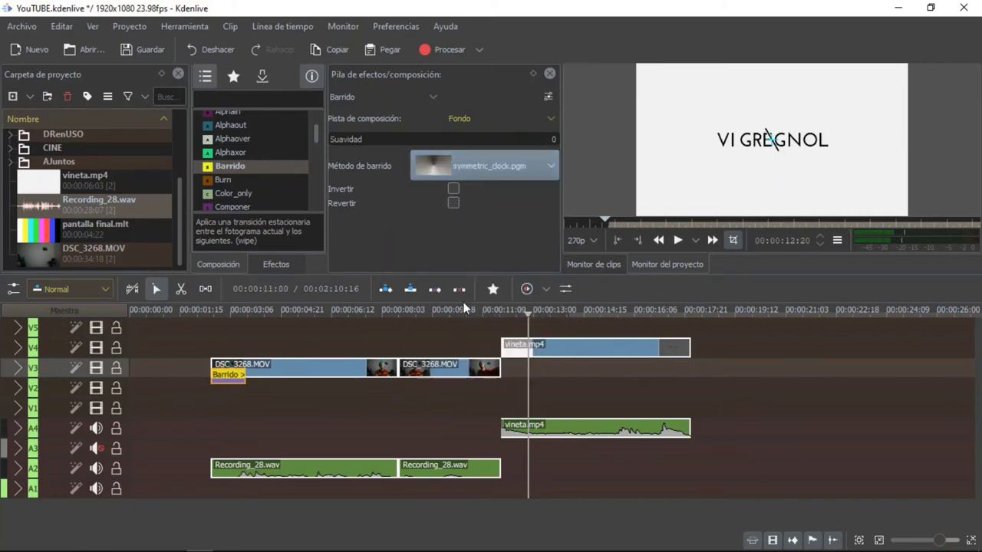
Play back the wipe at the start of the first DSC_3268.MOV clip
{"action": "left_click", "coordinate": [209, 309]}
{"action": "key", "text": "space"}
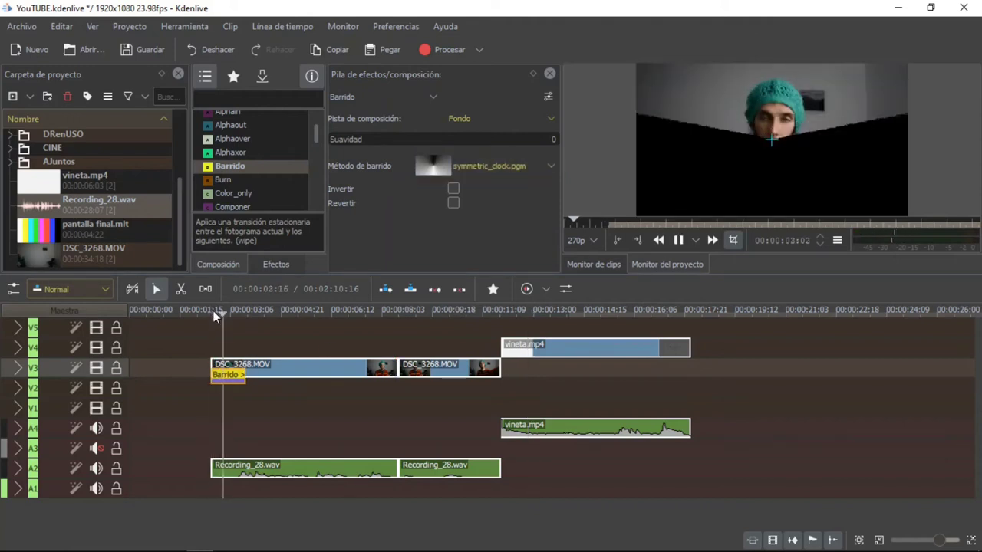
{"action": "key", "text": "space"}
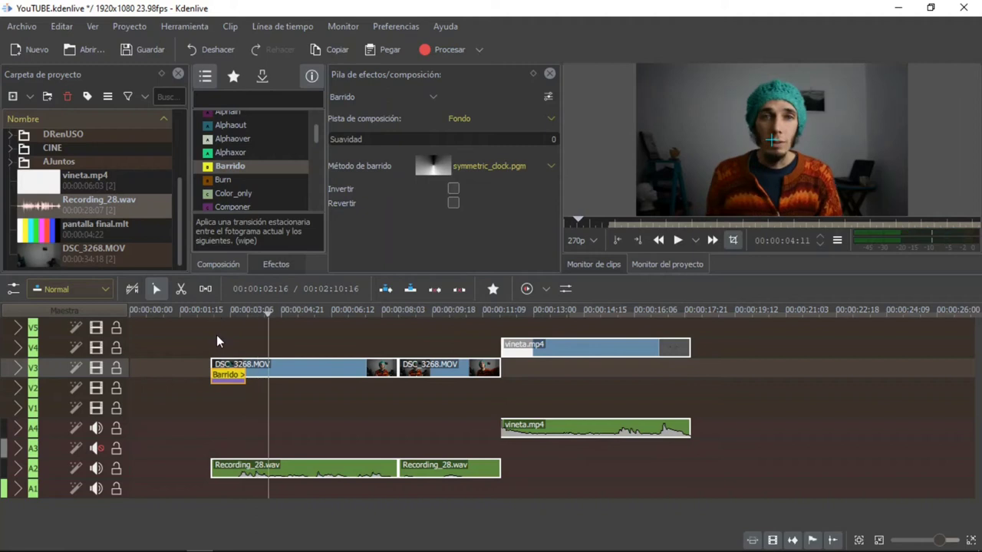
Set the first wipe's Suavidad to 35 and play the start of the clip to check it
{"action": "left_click", "coordinate": [399, 138]}
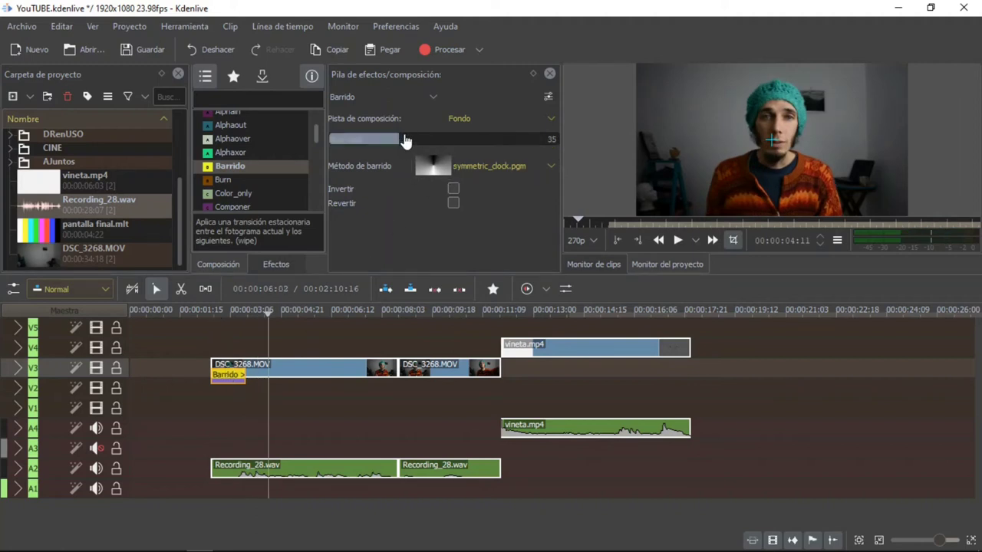
{"action": "left_click", "coordinate": [212, 311]}
{"action": "key", "text": "space"}
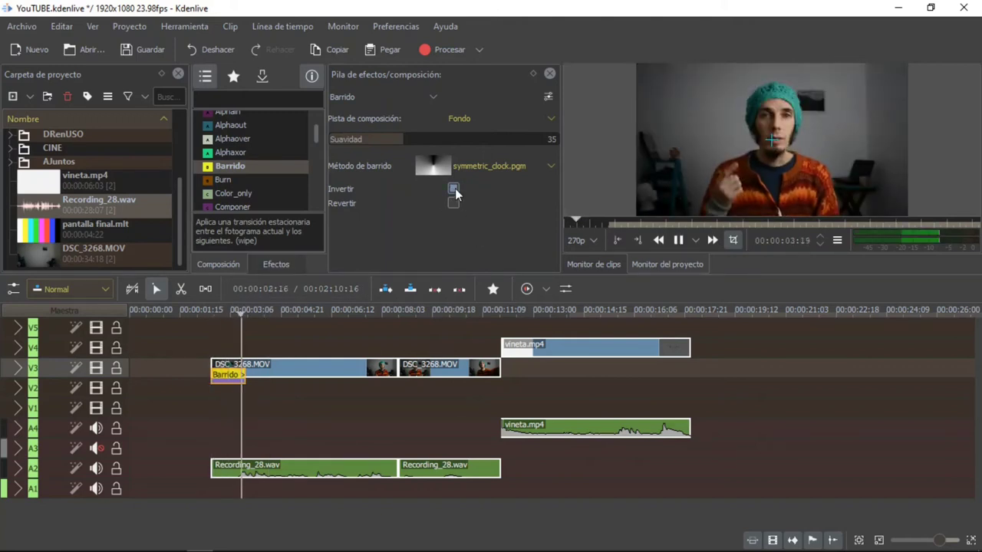
{"action": "key", "text": "space"}
Leave Invertir off and enable Revertir for the first wipe, and preview the transition from the clip's start
{"action": "left_click", "coordinate": [454, 188]}
{"action": "left_click", "coordinate": [453, 202]}
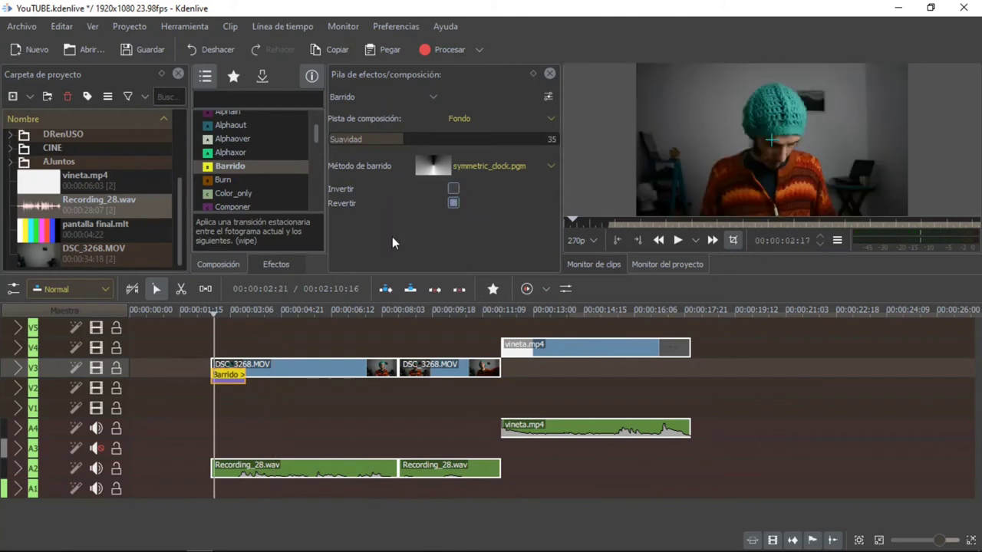
{"action": "key", "text": "space"}
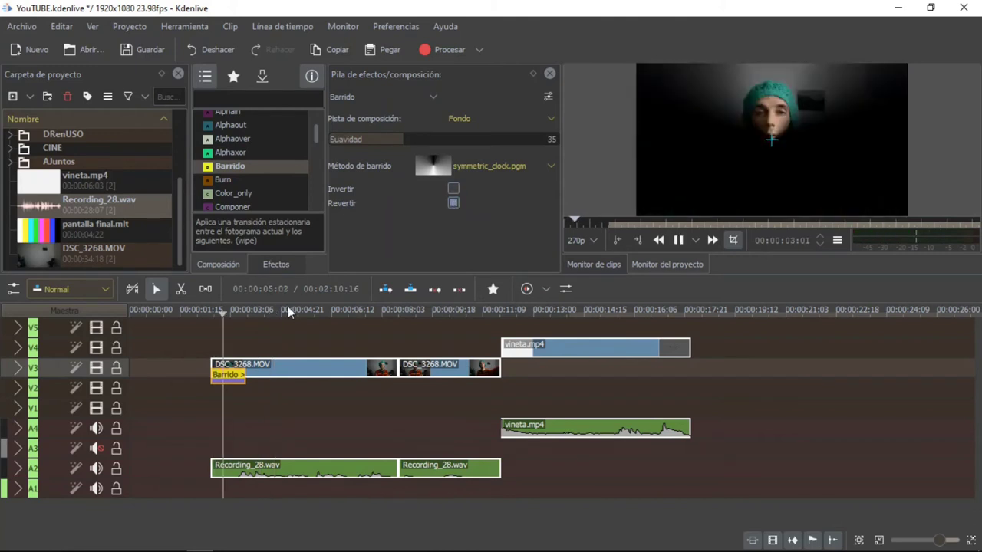
{"action": "left_click", "coordinate": [676, 240]}
{"action": "left_click", "coordinate": [212, 318]}
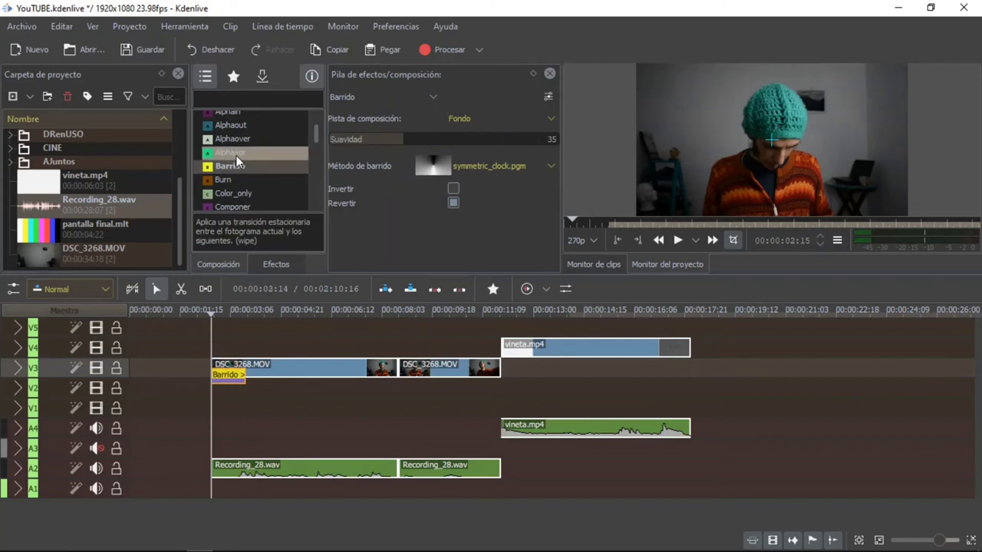
Place a short Barrido across the cut between the two DSC_3268.MOV clips on V3, using track Fondo and wipe method clock.pgm
{"action": "left_click_drag", "start_coordinate": [234, 166], "coordinate": [395, 374]}
{"action": "left_click_drag", "start_coordinate": [466, 378], "coordinate": [385, 376]}
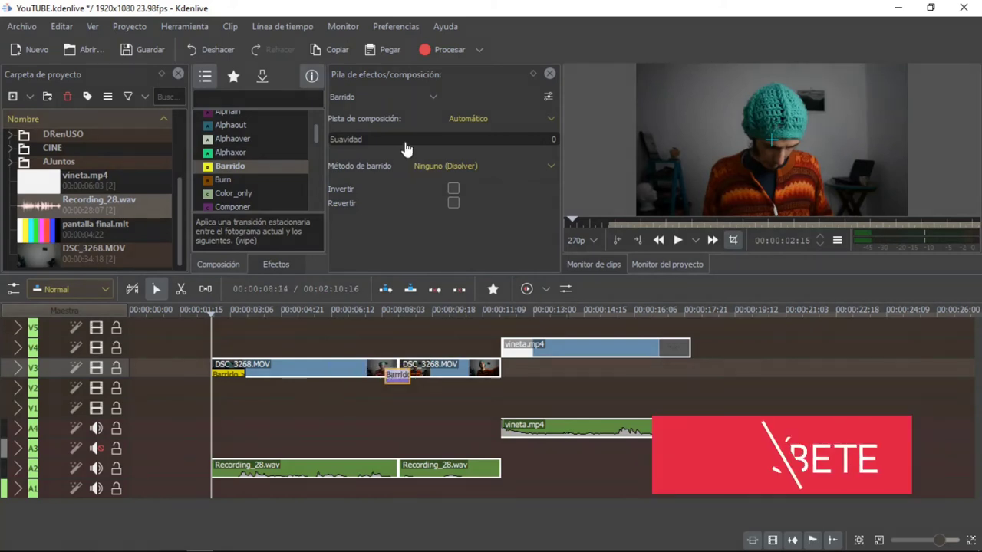
{"action": "left_click", "coordinate": [480, 119]}
{"action": "left_click", "coordinate": [465, 177]}
{"action": "left_click", "coordinate": [478, 165]}
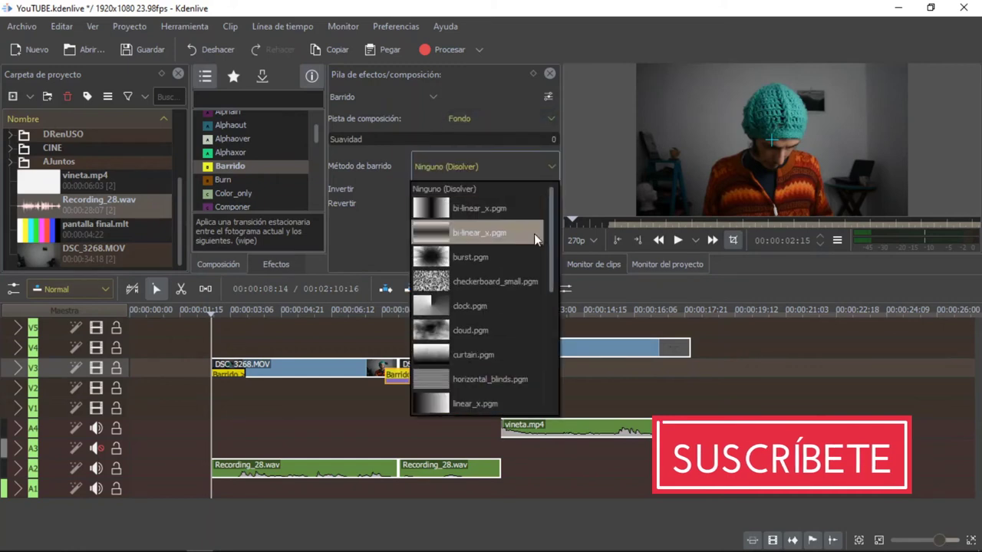
{"action": "left_click_drag", "start_coordinate": [550, 244], "coordinate": [554, 289]}
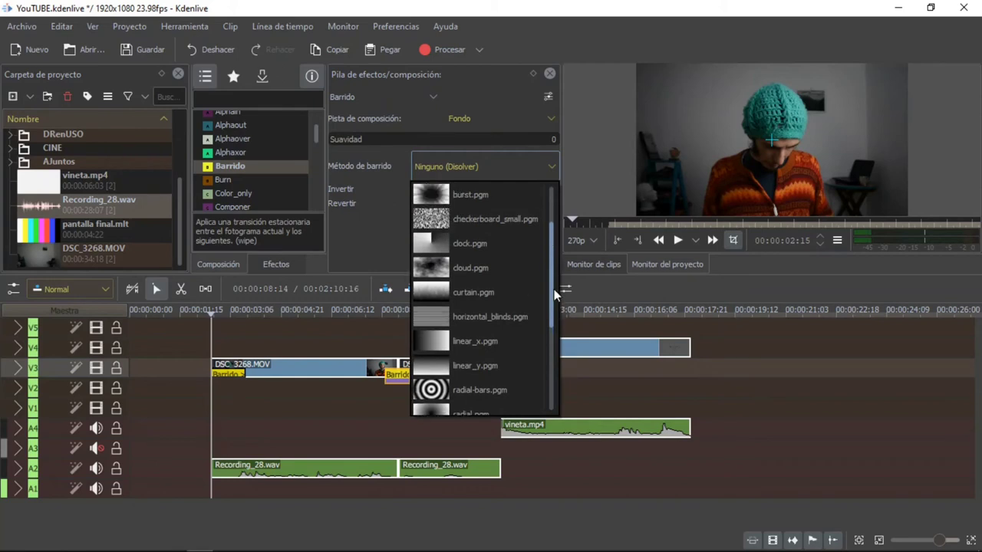
{"action": "left_click", "coordinate": [494, 247]}
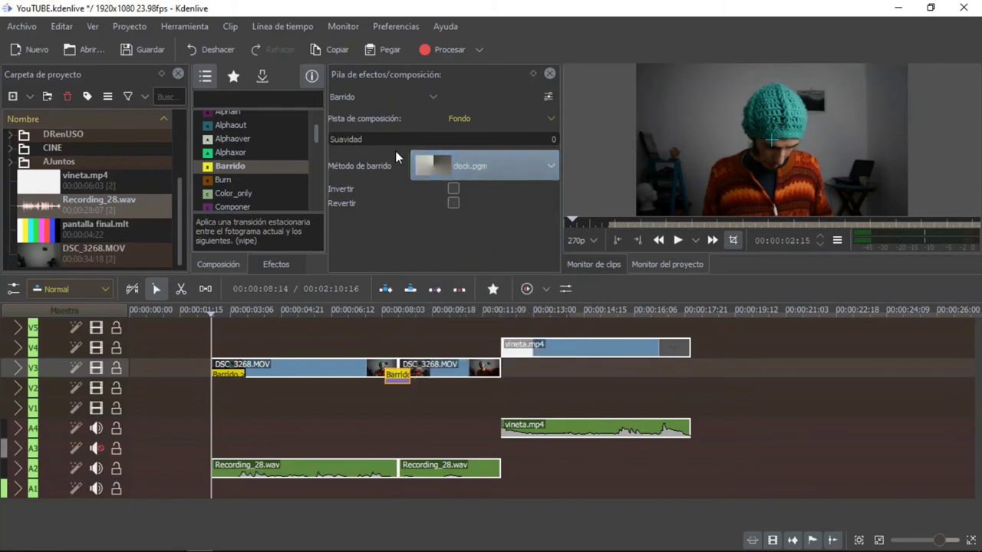
Set the middle wipe's Suavidad to 37 and play back the cut between the two DSC_3268.MOV clips
{"action": "left_click_drag", "start_coordinate": [397, 139], "coordinate": [407, 139]}
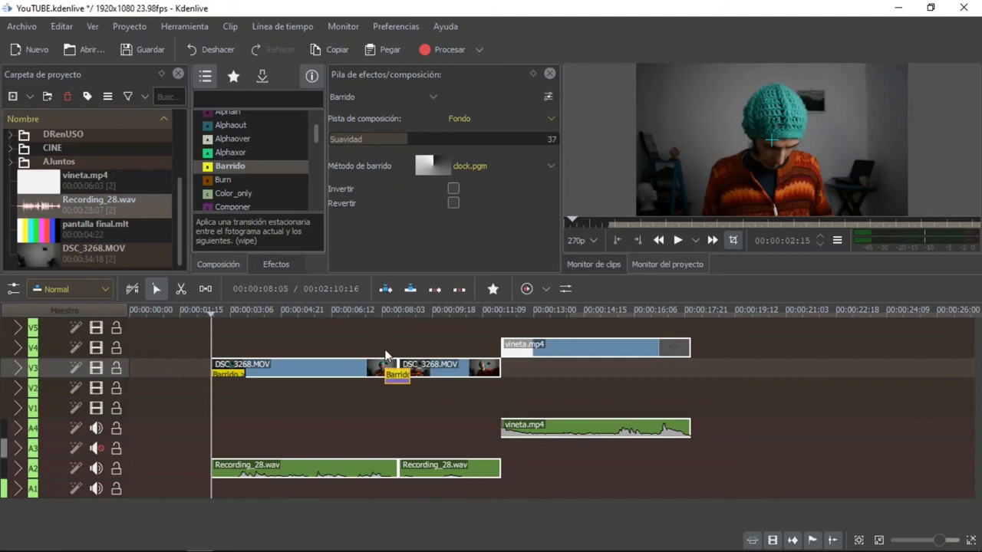
{"action": "left_click", "coordinate": [377, 314]}
{"action": "key", "text": "space"}
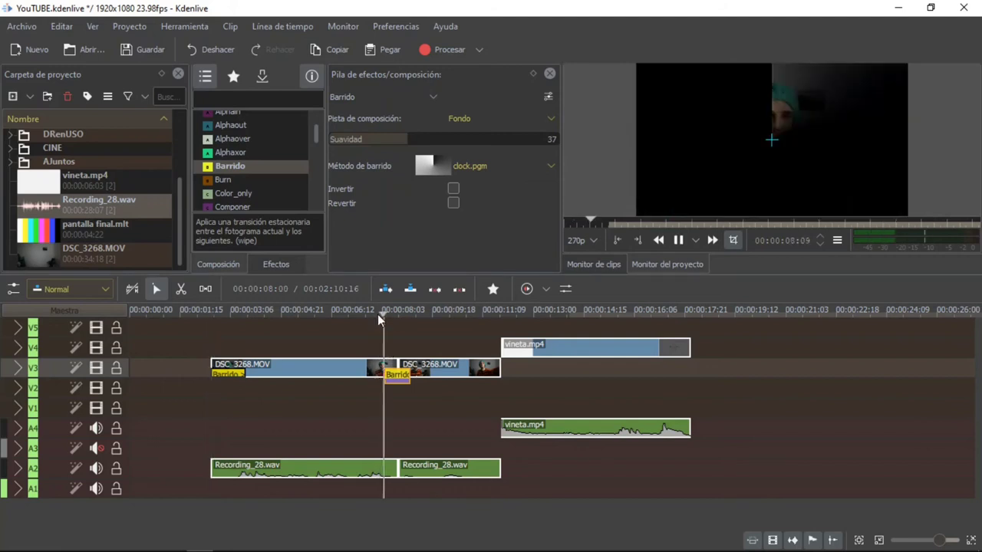
{"action": "key", "text": "space"}
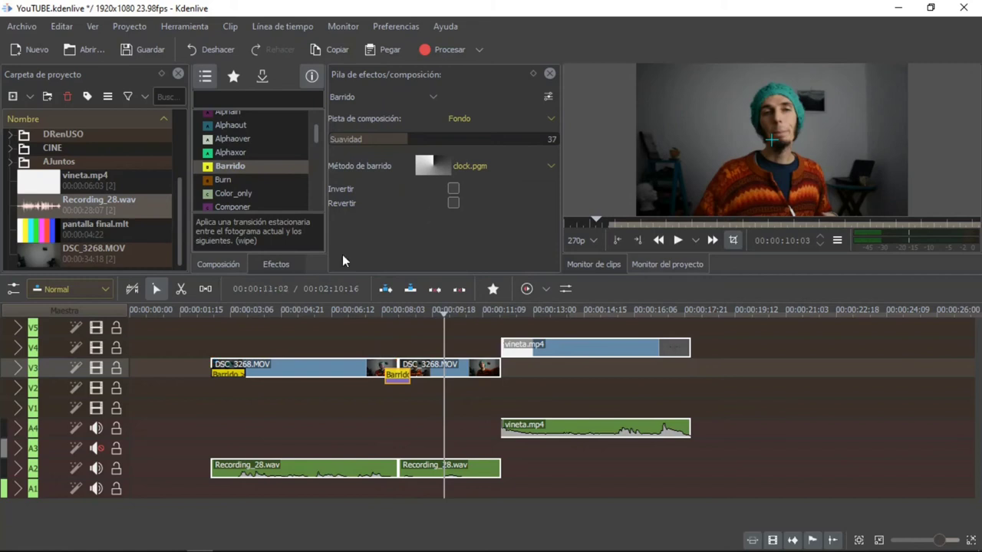
Place a Barrido across the end of the second DSC_3268.MOV clip on V3, using track Fondo and wipe method spiral.pgm
{"action": "left_click_drag", "start_coordinate": [234, 171], "coordinate": [496, 375]}
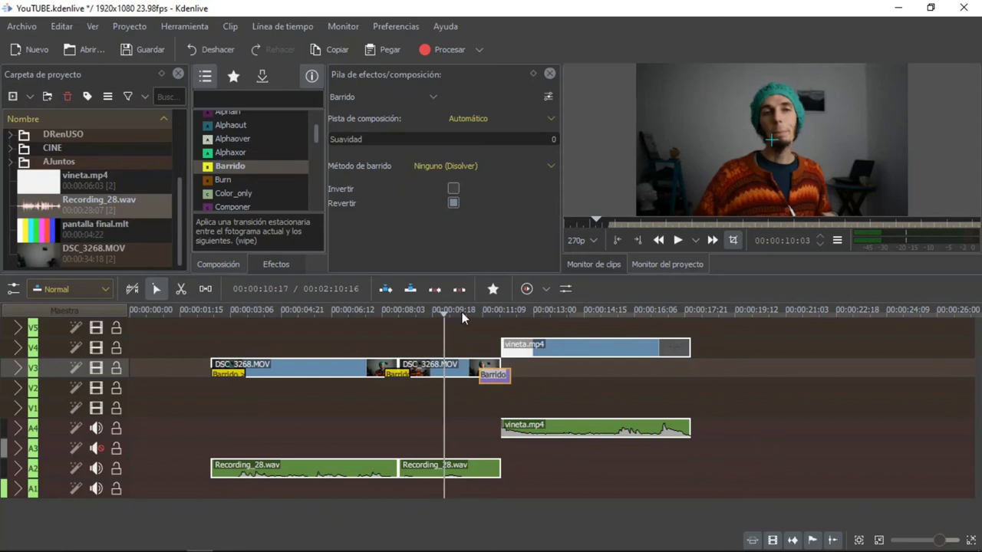
{"action": "left_click", "coordinate": [479, 119]}
{"action": "left_click", "coordinate": [489, 176]}
{"action": "left_click", "coordinate": [500, 164]}
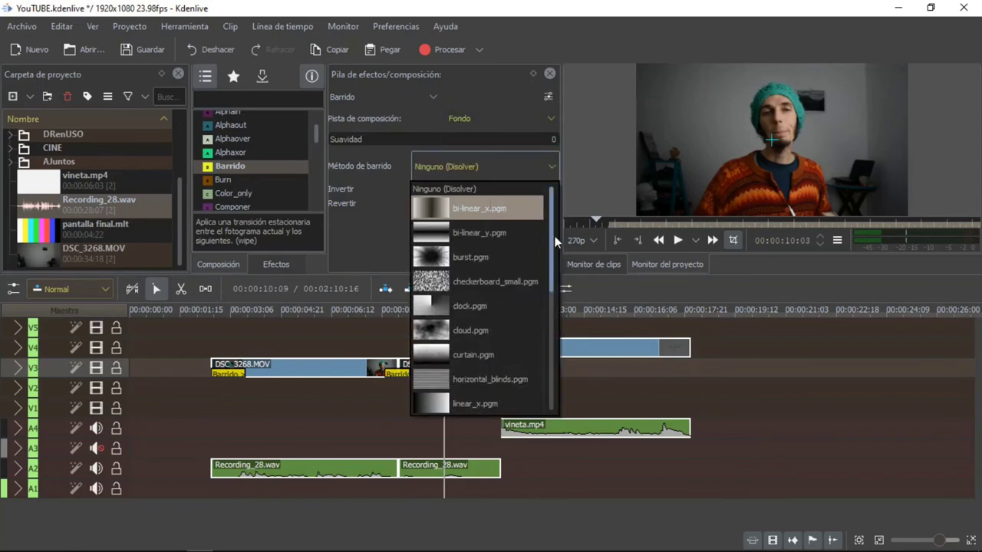
{"action": "scroll", "coordinate": [543, 334], "scroll_direction": "down", "scroll_amount": 2}
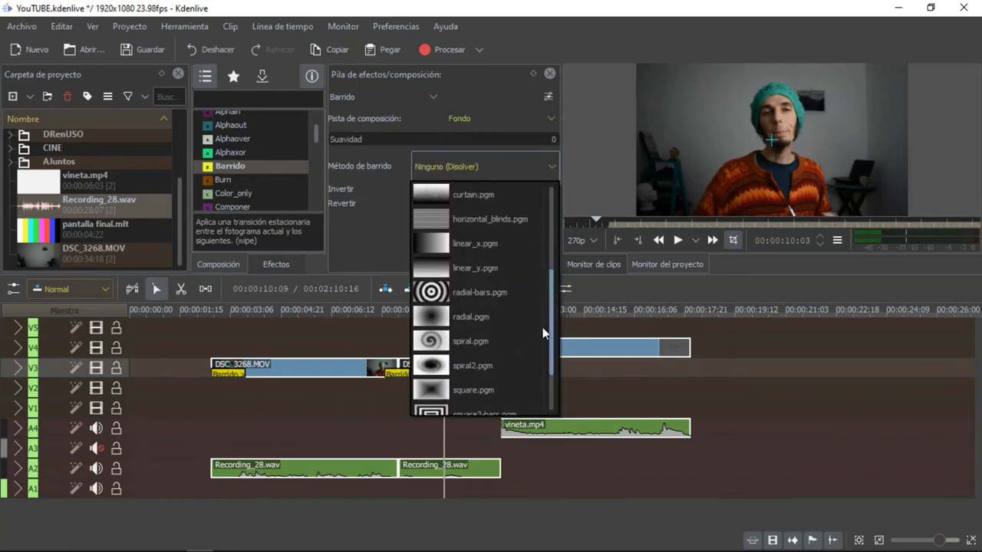
{"action": "left_click", "coordinate": [471, 341]}
Play back the spiral wipe into the vineta.mp4 clip and set its Suavidad to 39
{"action": "left_click", "coordinate": [475, 317]}
{"action": "key", "text": "space"}
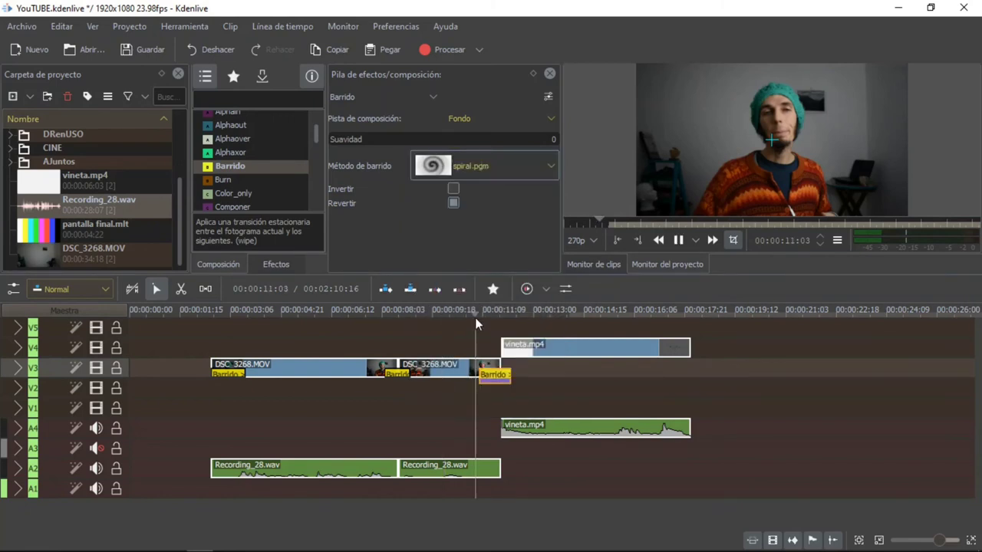
{"action": "key", "text": "space"}
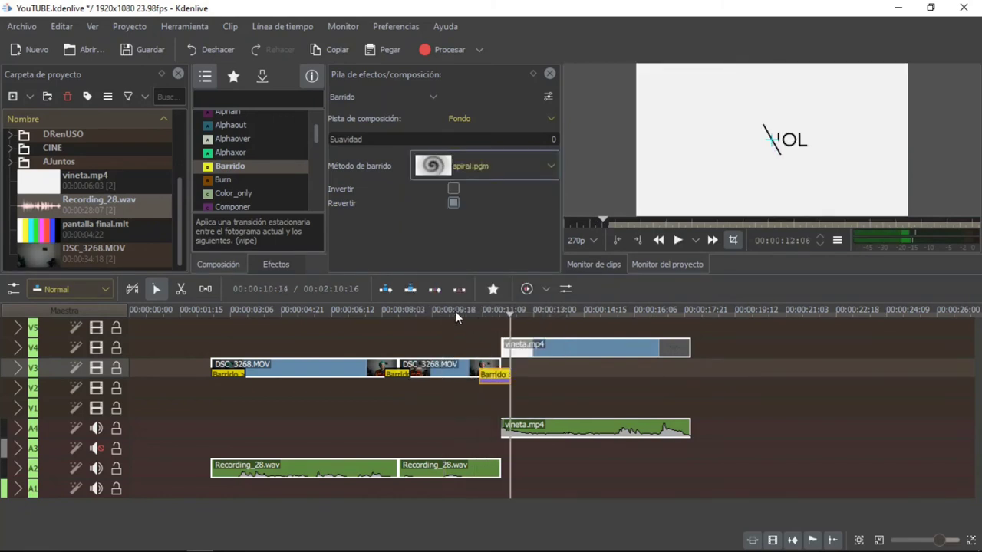
{"action": "left_click", "coordinate": [411, 139]}
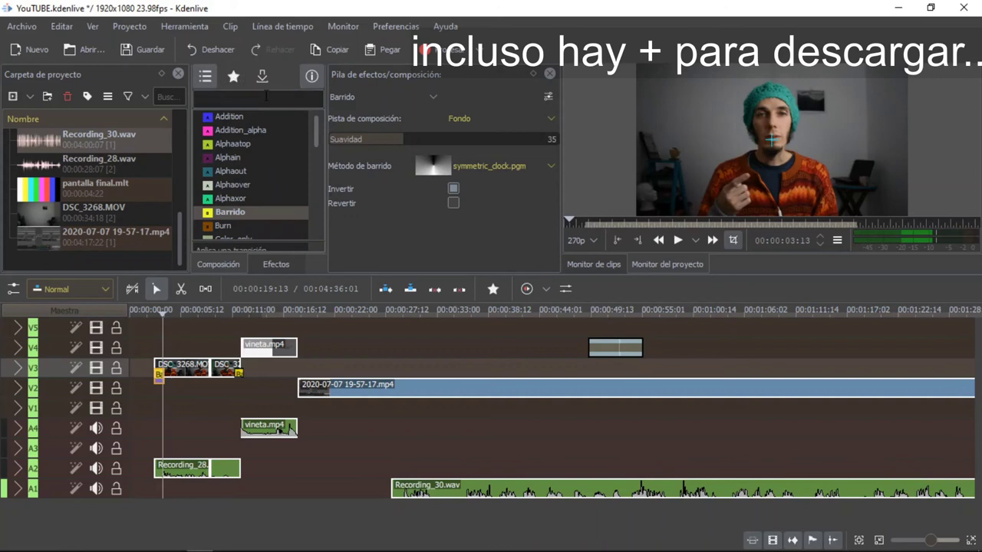
Open the add-on installer to look for additional compositions to download
{"action": "left_click", "coordinate": [262, 77]}
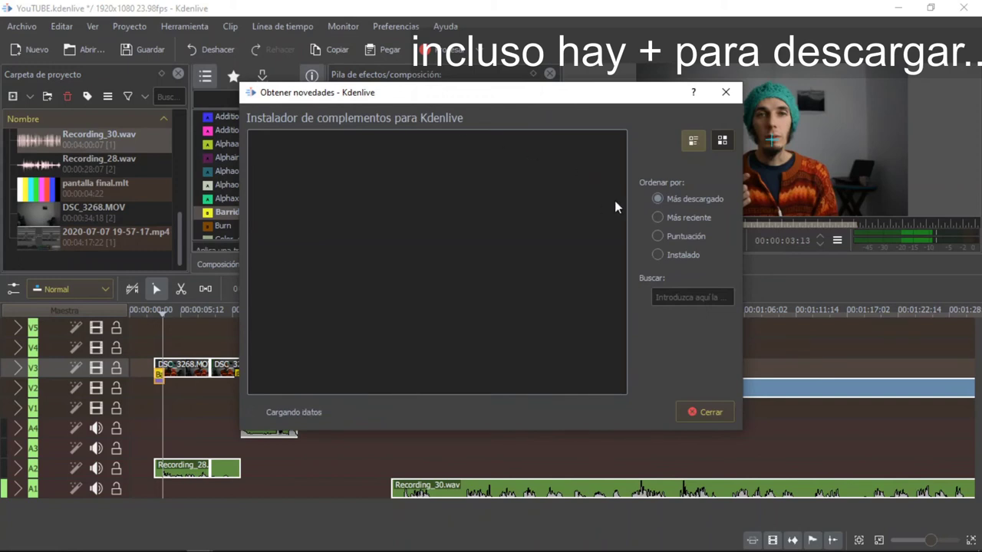
{"action": "left_click_drag", "start_coordinate": [620, 167], "coordinate": [621, 141]}
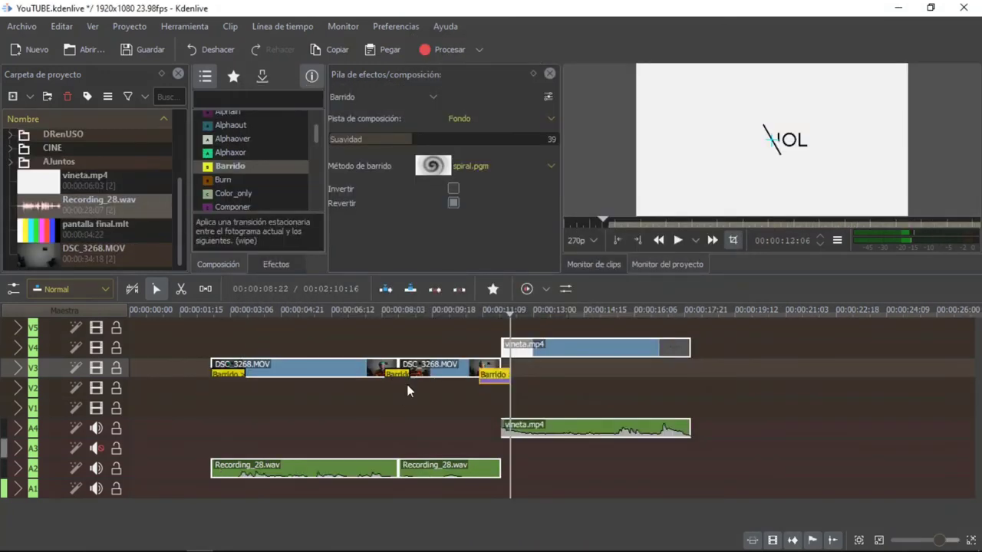
Delete the Barrido composition at the cut between the two DSC_3268.MOV clips on V3
{"action": "left_click", "coordinate": [228, 374]}
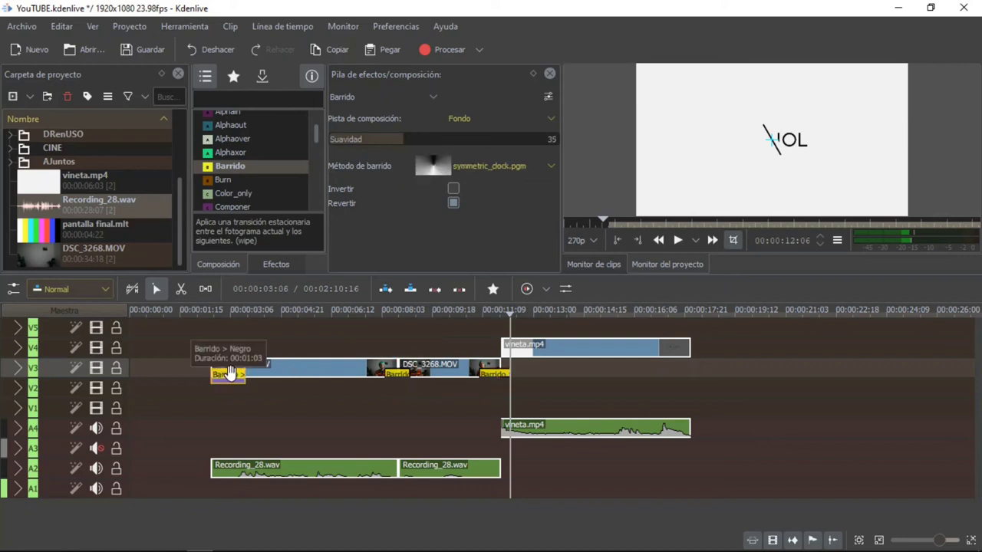
{"action": "left_click", "coordinate": [395, 373]}
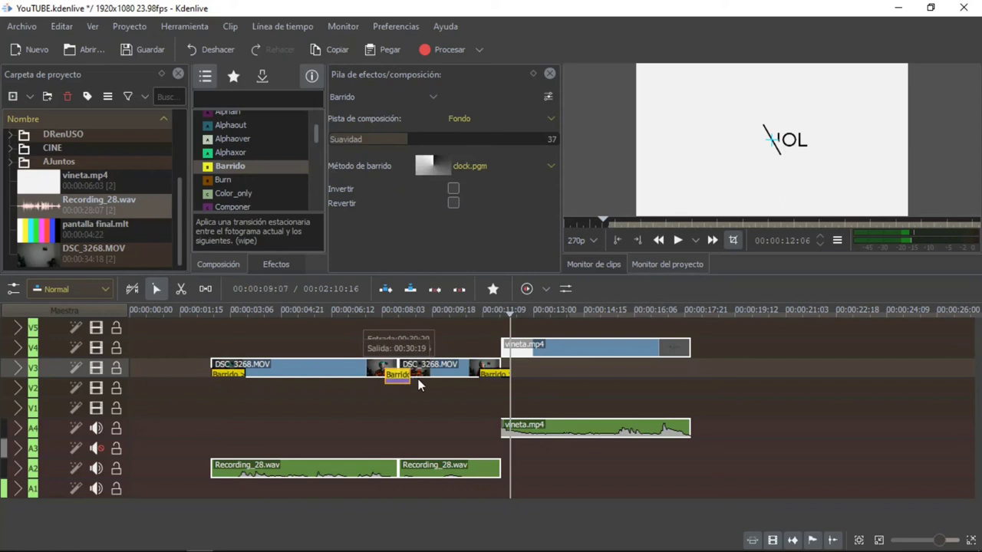
{"action": "key", "text": "Delete"}
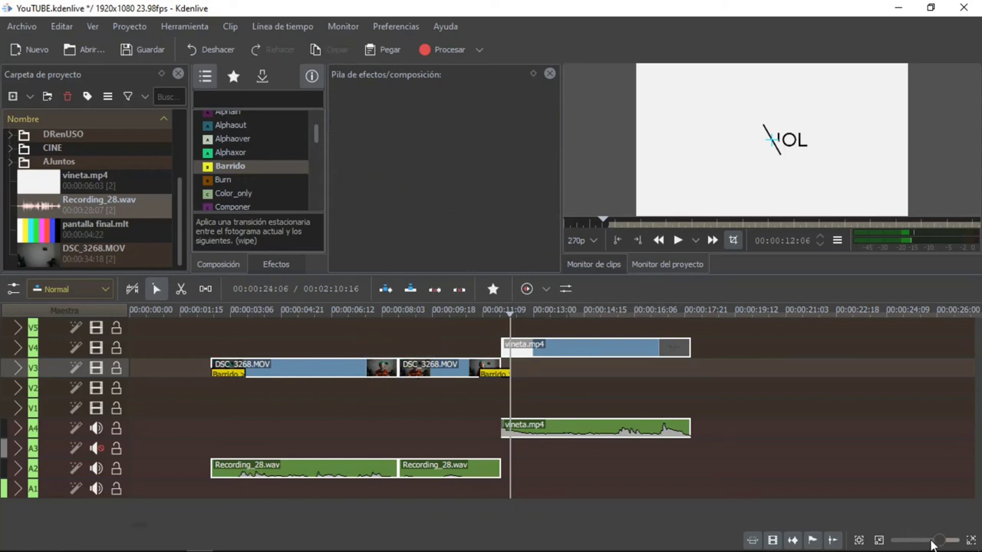
Add a fade-out to the first DSC_3268.MOV clip and a fade-in of about 14 frames to the second, and play back the cut
{"action": "scroll", "coordinate": [942, 544], "scroll_direction": "up", "scroll_amount": 1}
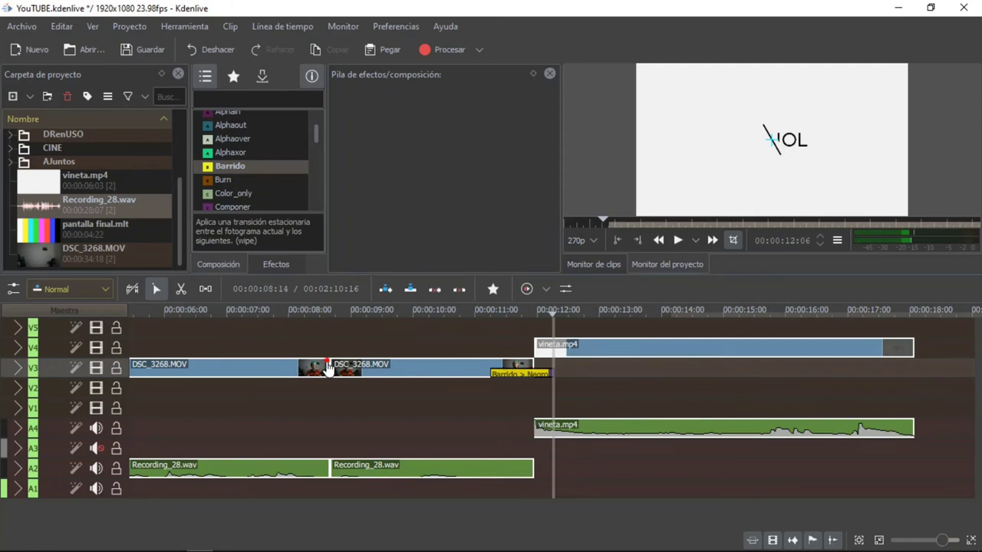
{"action": "left_click_drag", "start_coordinate": [328, 368], "coordinate": [279, 368]}
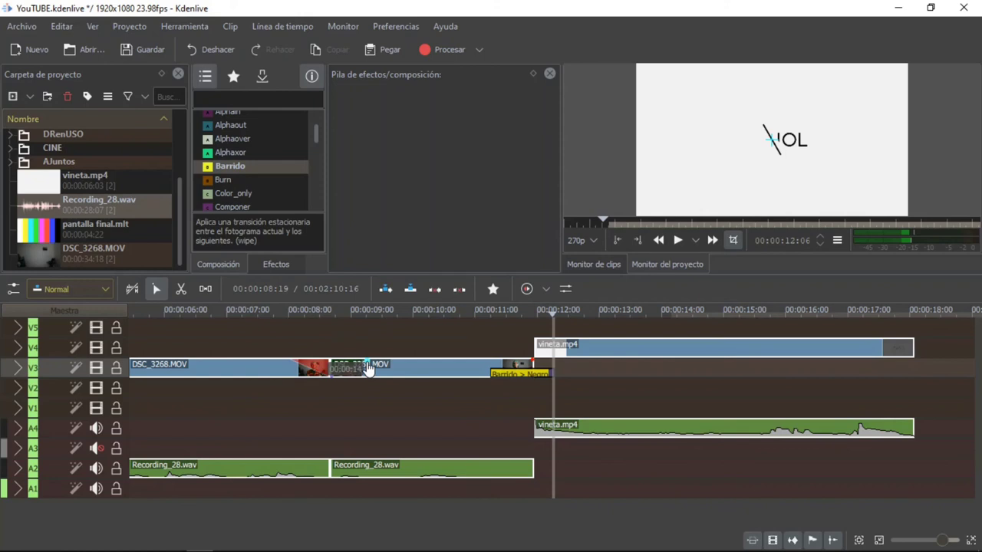
{"action": "left_click", "coordinate": [191, 312]}
{"action": "key", "text": "space"}
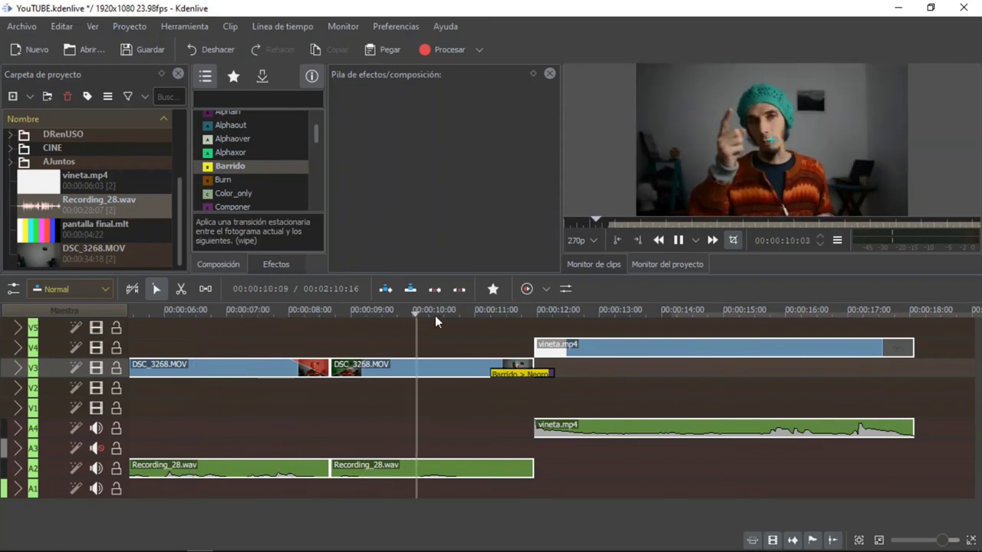
{"action": "key", "text": "space"}
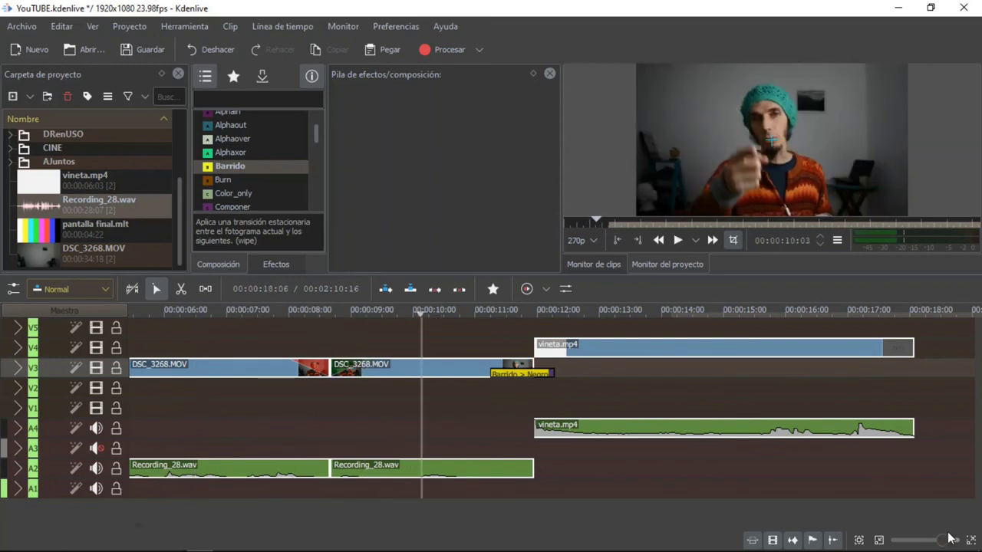
Lengthen the fade-in at the start of the second DSC_3268.MOV clip on V3 and play back the cut
{"action": "left_click_drag", "start_coordinate": [942, 541], "coordinate": [935, 541]}
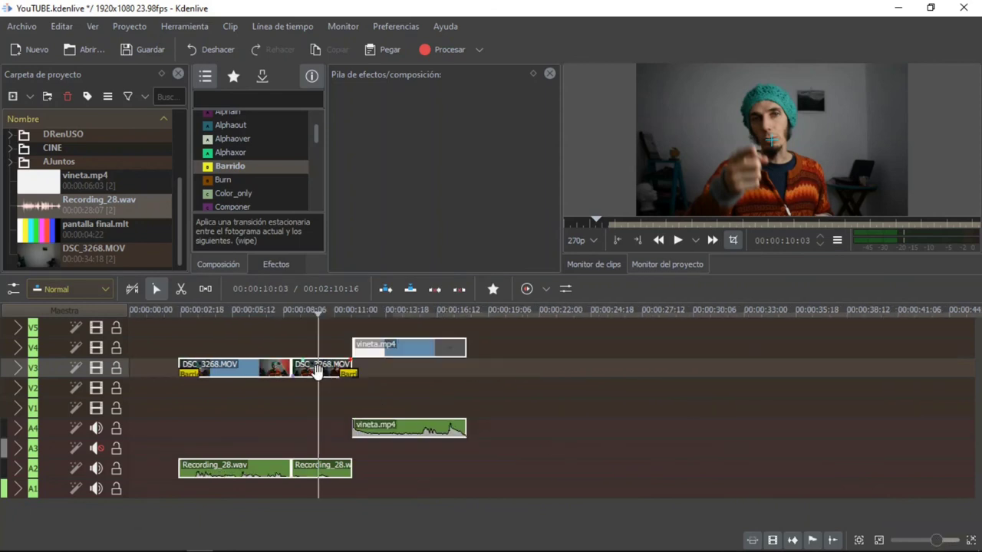
{"action": "left_click_drag", "start_coordinate": [306, 366], "coordinate": [329, 371]}
{"action": "left_click", "coordinate": [258, 315]}
{"action": "key", "text": "space"}
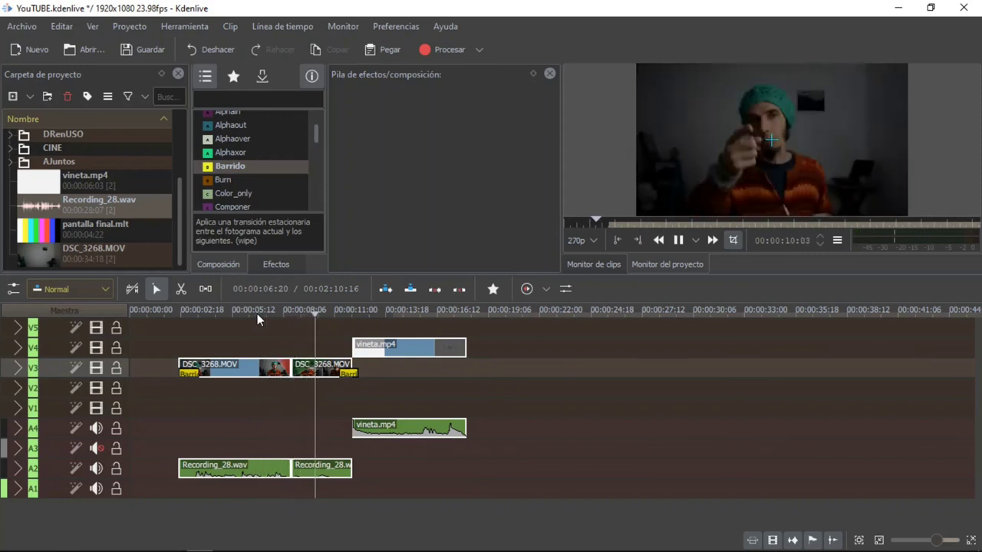
{"action": "key", "text": "space"}
Shorten the second DSC_3268.MOV clip's fade-in and remove the fade-out from the end of the first one
{"action": "left_click_drag", "start_coordinate": [330, 369], "coordinate": [314, 369]}
{"action": "mouse_move", "coordinate": [286, 361]}
{"action": "left_mouse_down"}
{"action": "mouse_move", "coordinate": [313, 366]}
{"action": "mouse_move", "coordinate": [278, 363]}
{"action": "mouse_move", "coordinate": [291, 362]}
{"action": "left_mouse_up"}
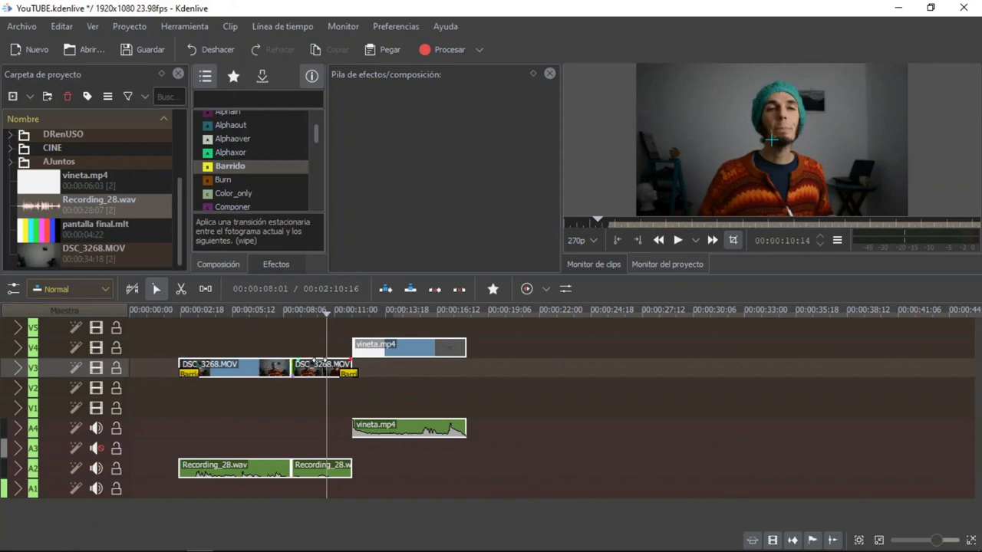